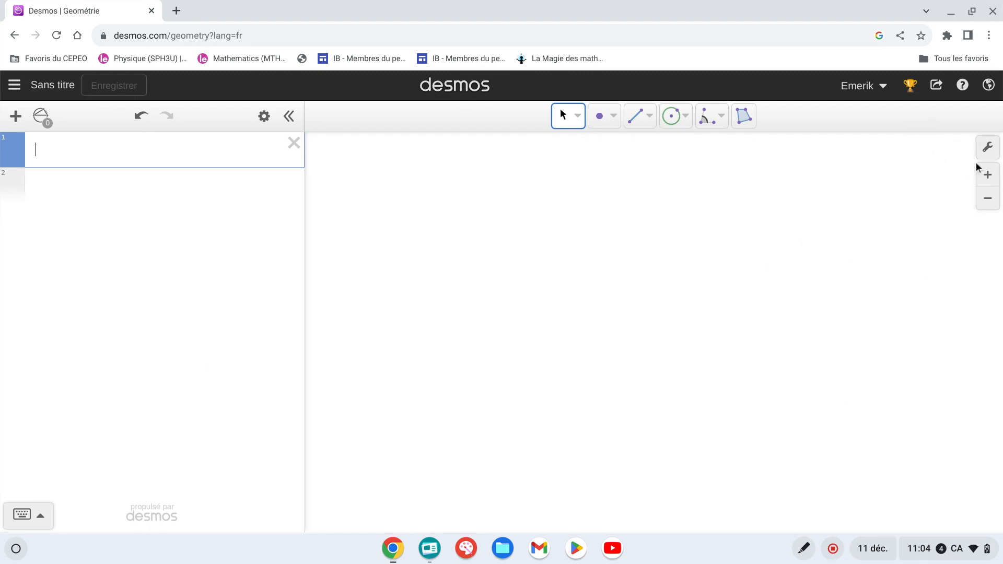
Turn on the grid and the numbered axes for the drawing area.
click(987, 148)
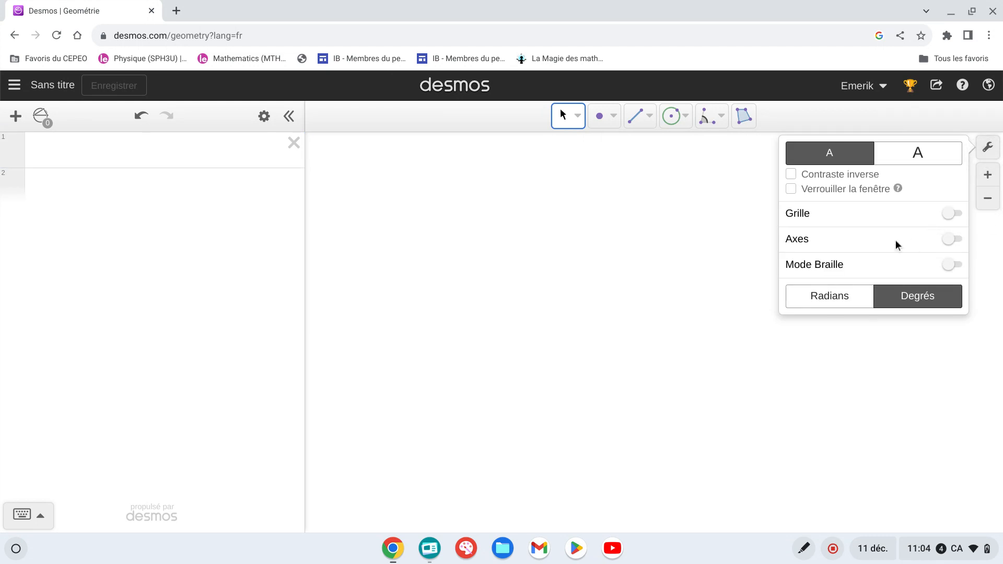
click(947, 214)
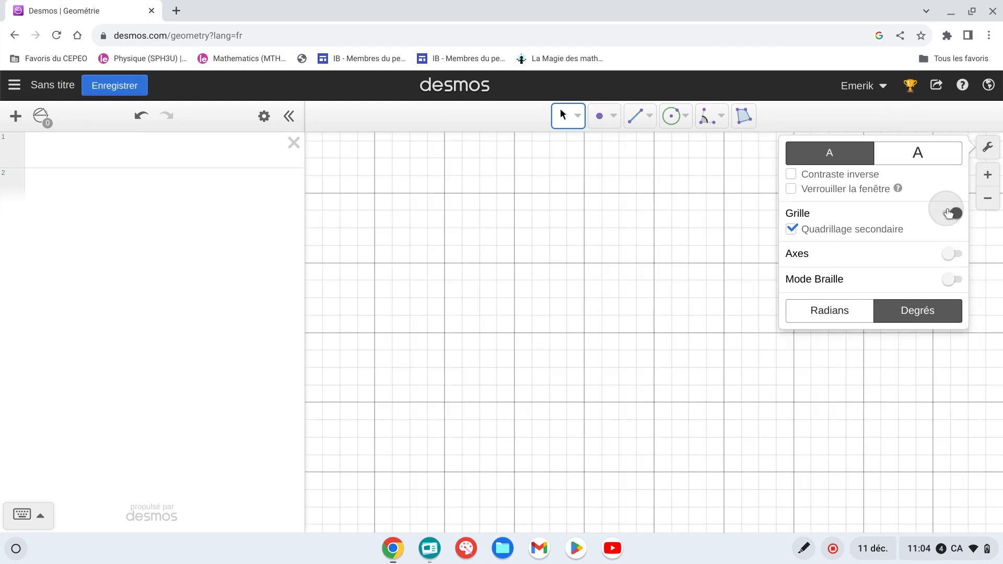
click(951, 255)
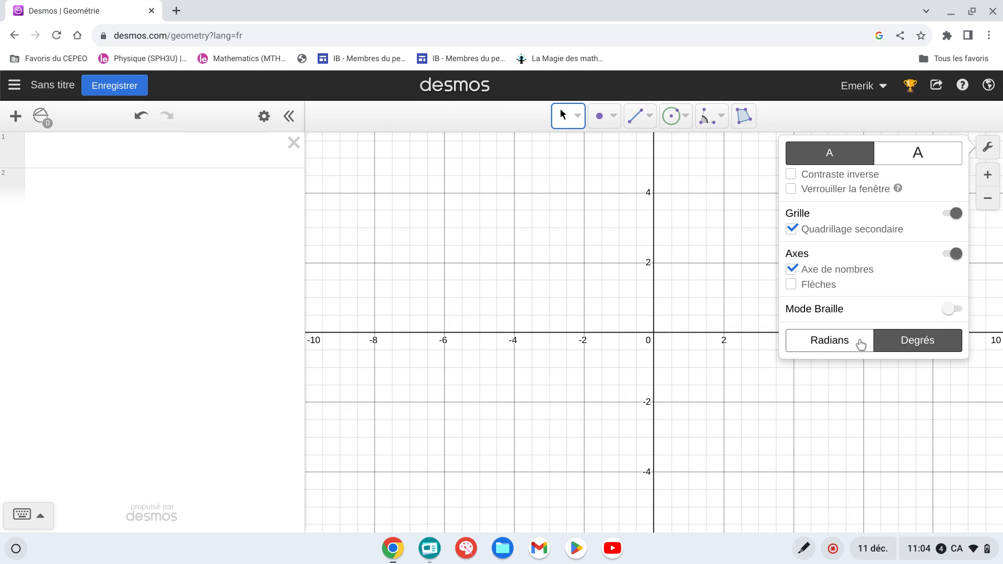
click(797, 175)
click(795, 177)
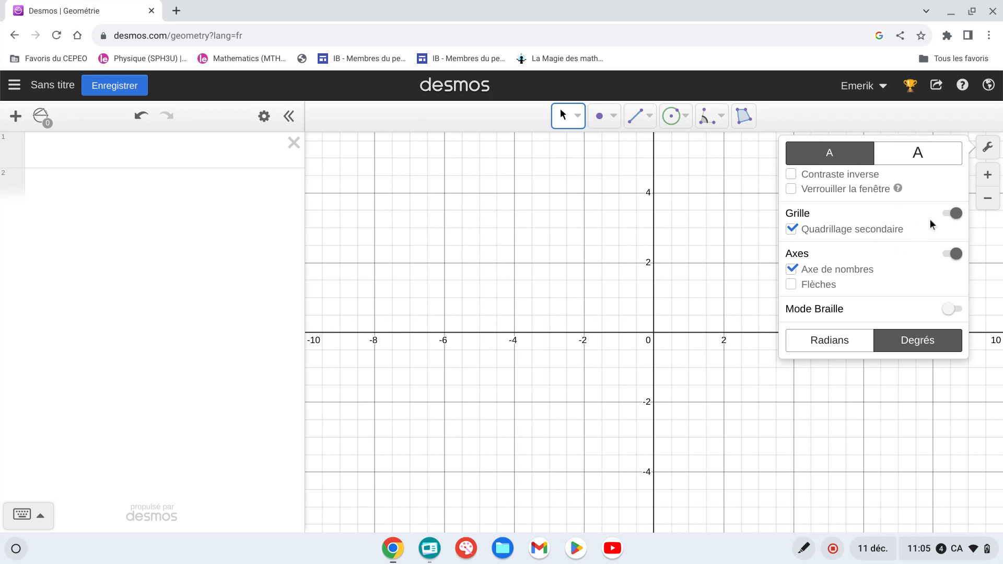
click(702, 338)
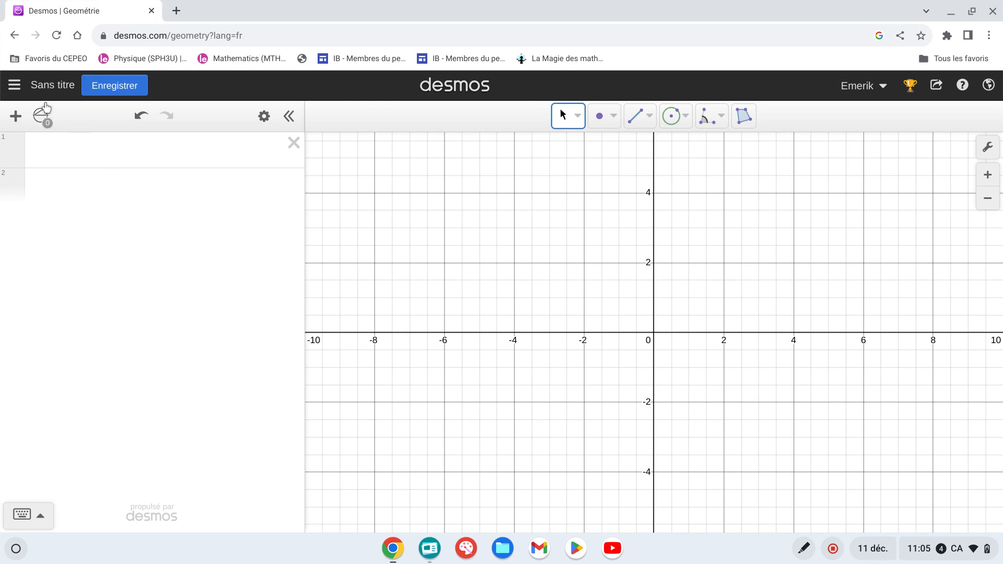
Place three free points at about (-4.1, 2), (3.4, 2.6) and (2.3, -1.9).
click(598, 116)
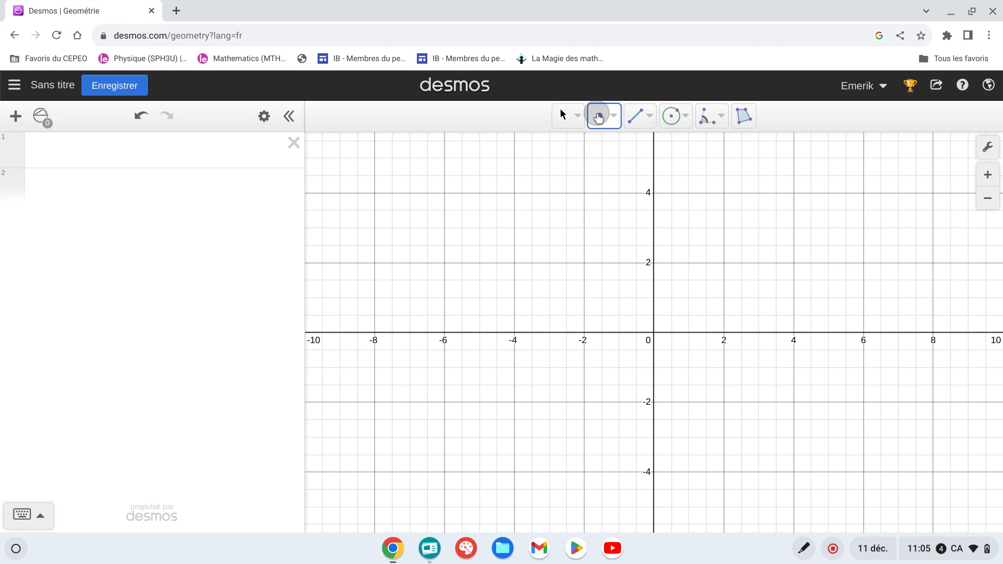
click(511, 261)
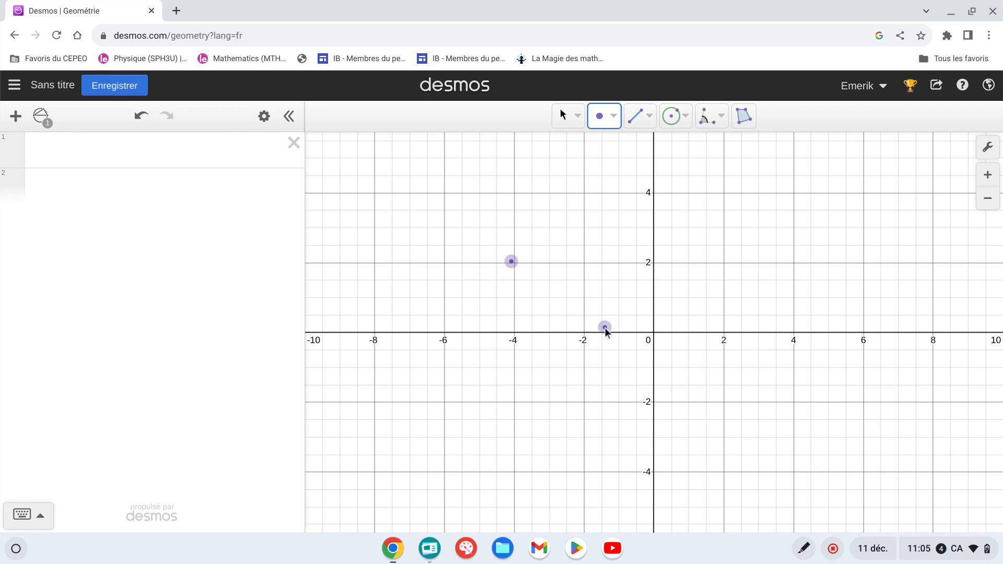
click(773, 242)
click(734, 400)
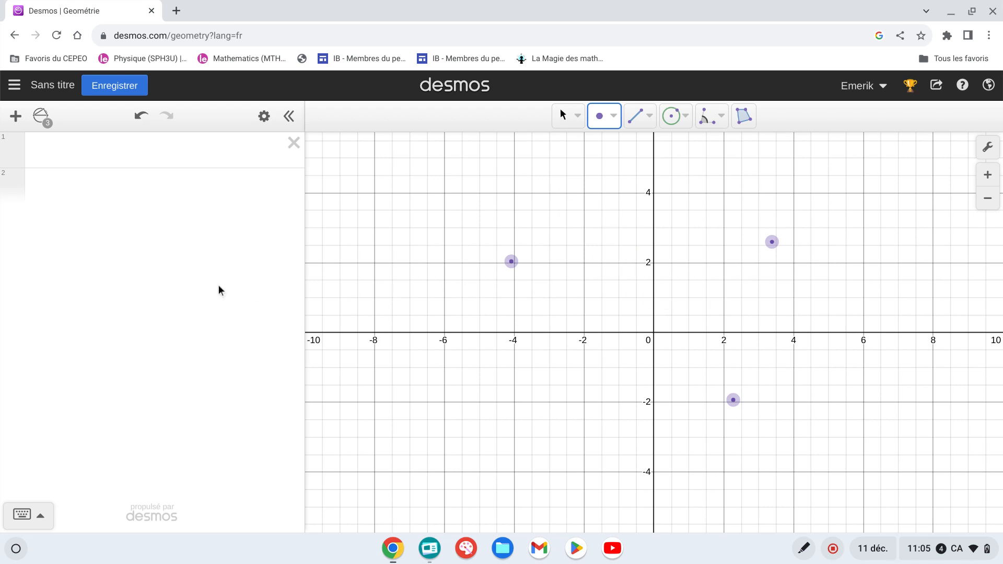
Add the point in the second quadrant to the expression list and move it to about (-3.4, 2.04).
click(43, 119)
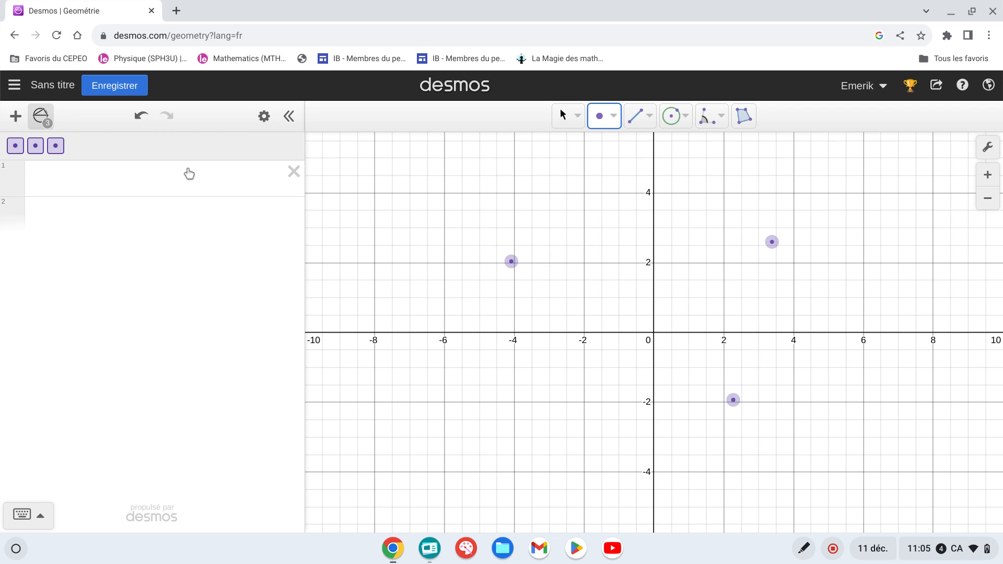
click(15, 146)
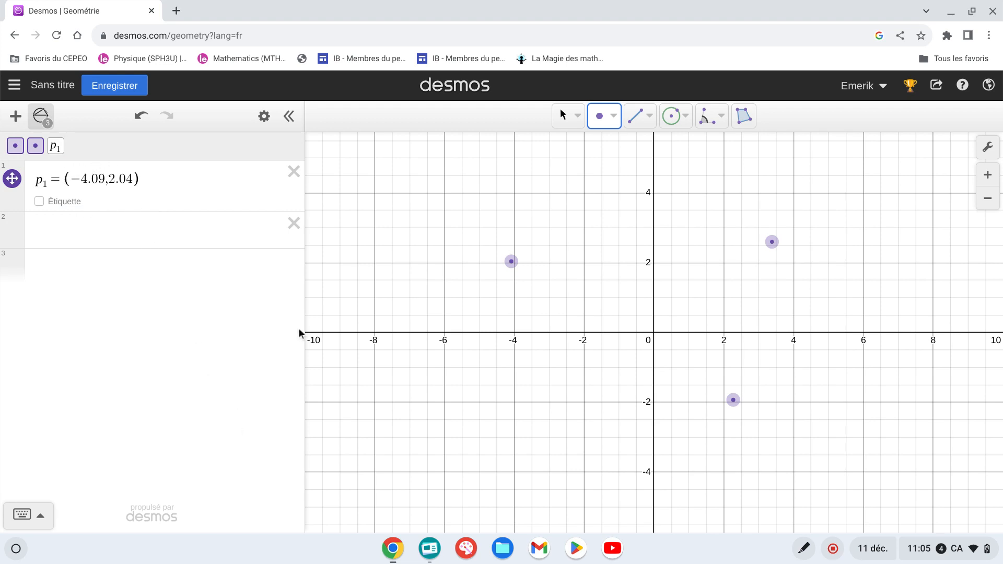
drag(416, 347, 565, 114)
click(564, 115)
drag(513, 261, 536, 261)
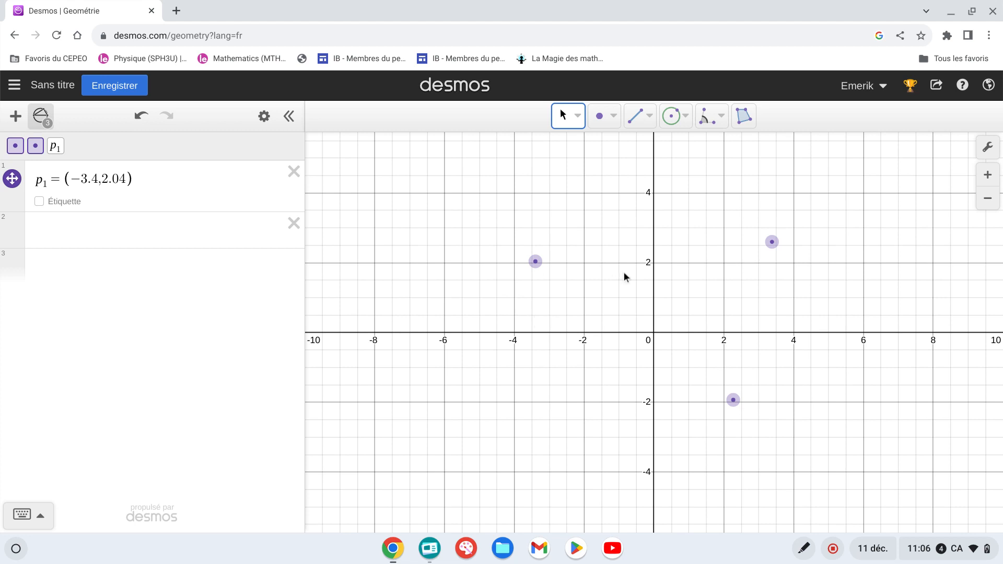
Draw a segment from about (-6.2, -1.1) to (1.4, 0.9) and add it to the expression list.
click(635, 116)
click(585, 315)
click(438, 371)
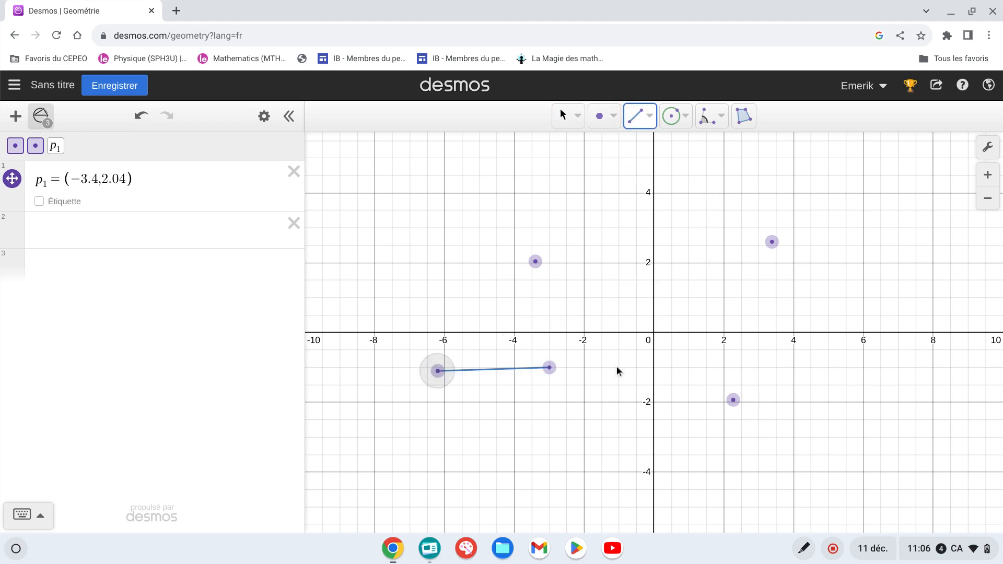
click(702, 302)
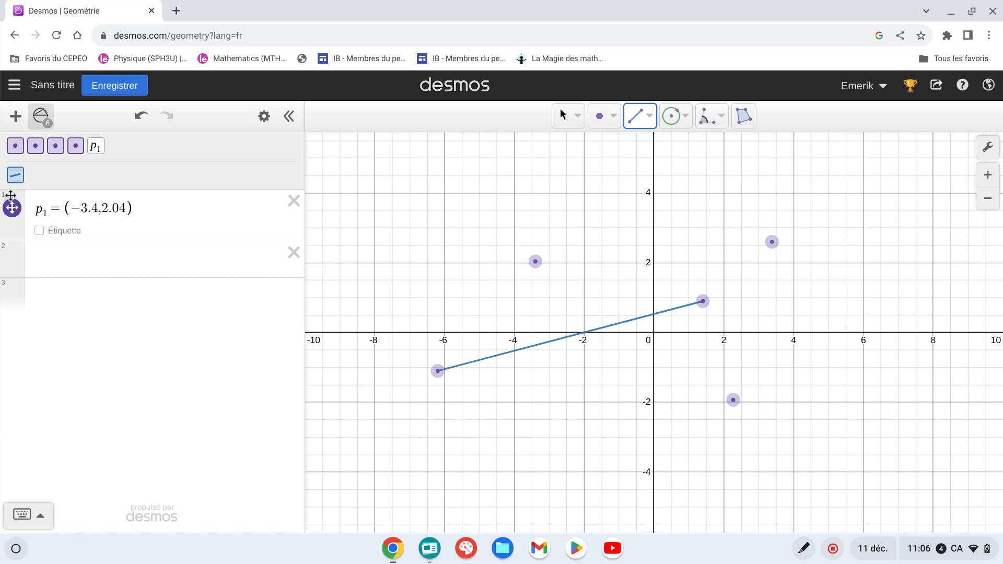
click(15, 176)
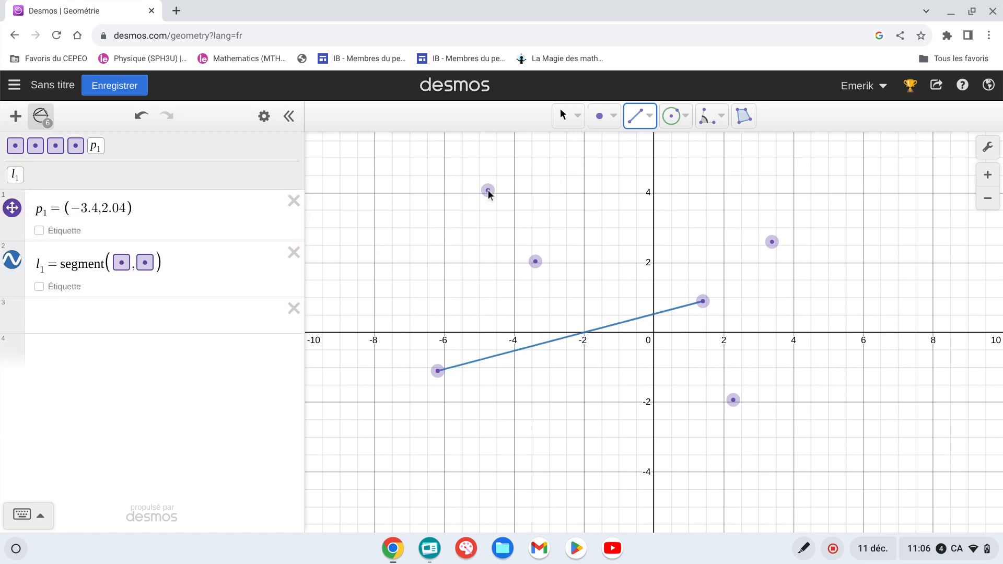
Lower the segment's left endpoint slightly and shift the whole segment so it runs from about (-3.8, -1.8) to (3.2, 0.9).
click(564, 115)
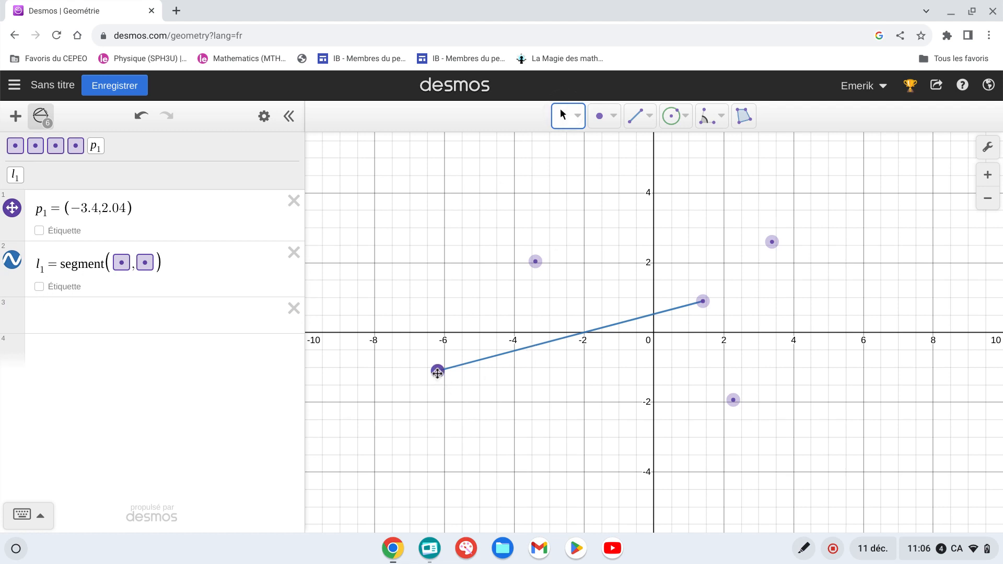
drag(438, 371, 458, 396)
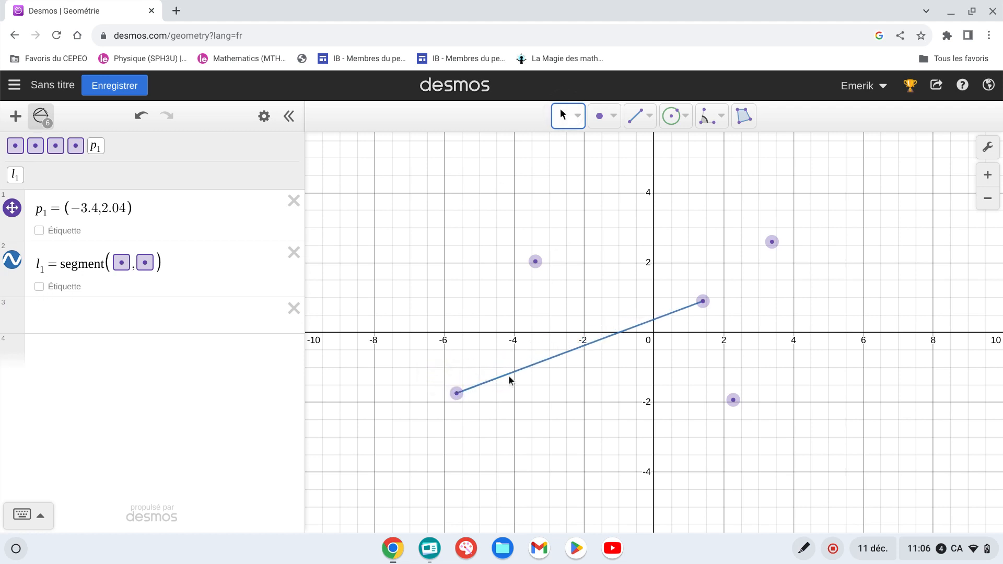
drag(512, 372, 607, 400)
drag(574, 354, 580, 377)
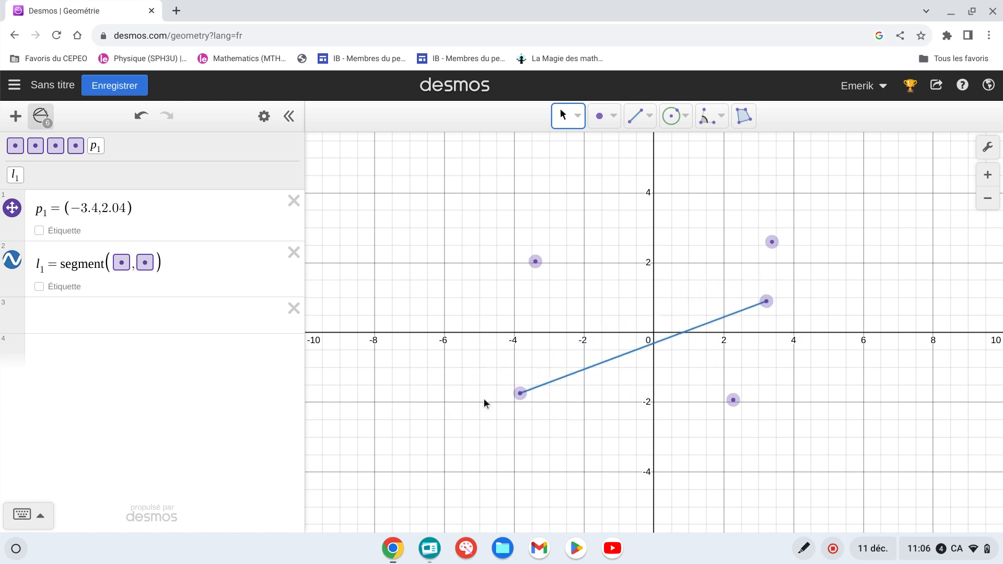
Calculate the segment's length with the expression length(l₁) and move its lower endpoint to about (0.4, -0.1).
click(119, 312)
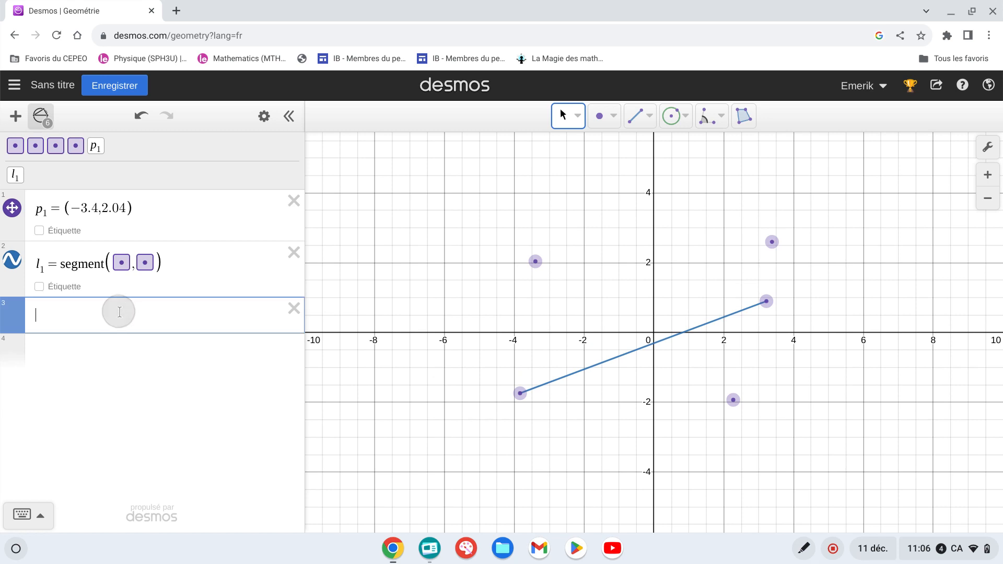
text(length)
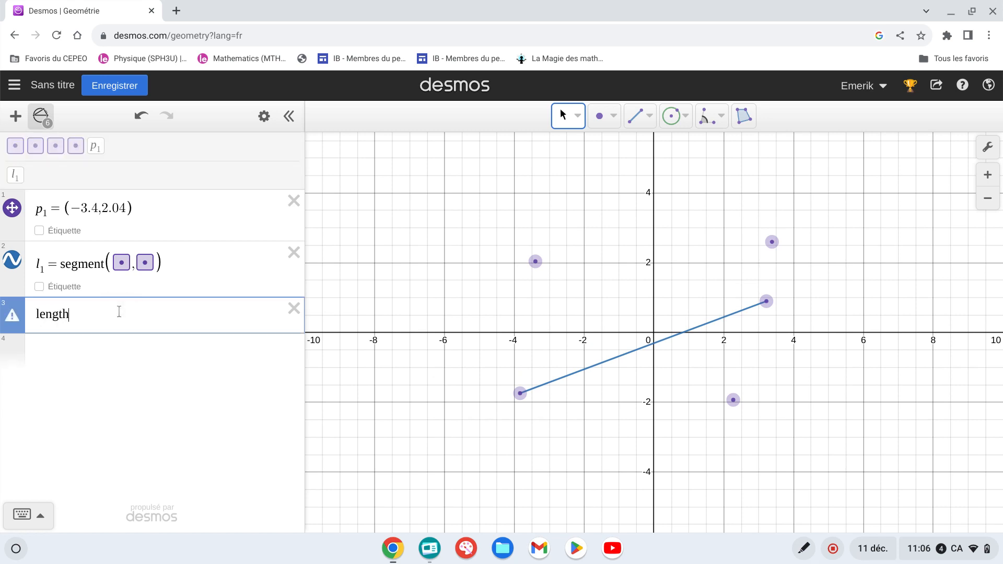
text(()
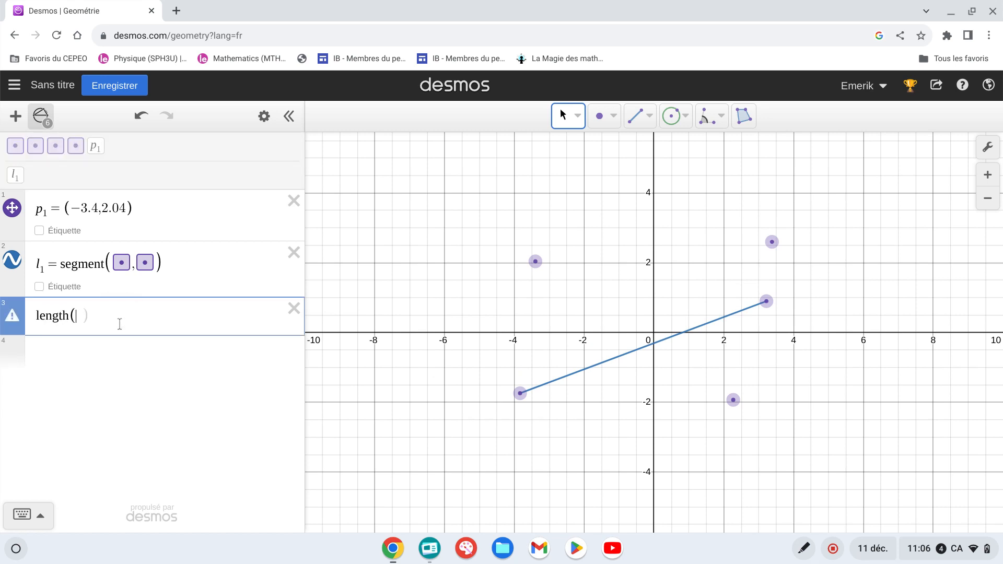
click(561, 383)
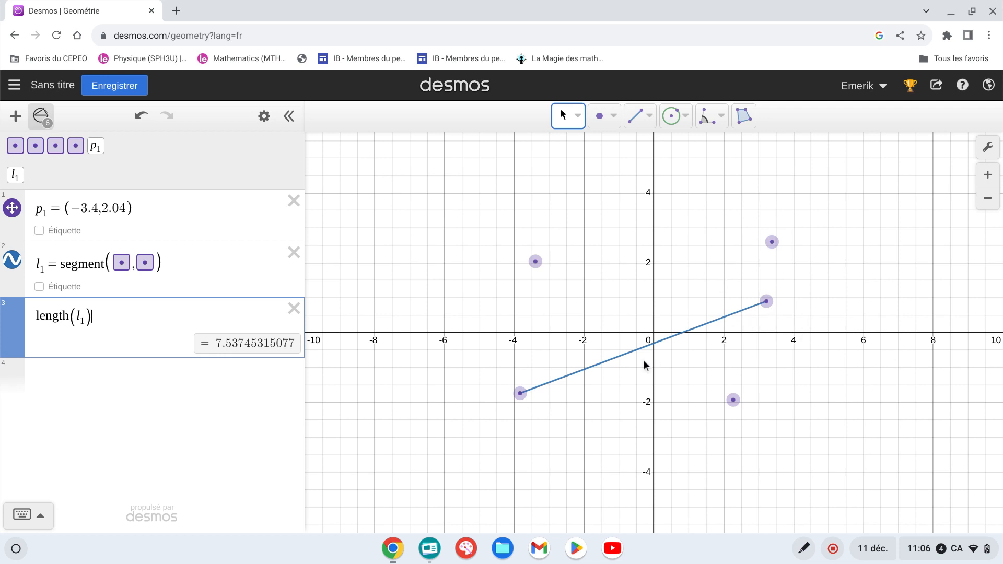
drag(522, 396, 666, 335)
Draw a closed triangle with the Polygon tool, with vertices at about (-5.6, -3.1), (-3.1, -0.9) and (-0.3, -2.7).
click(742, 119)
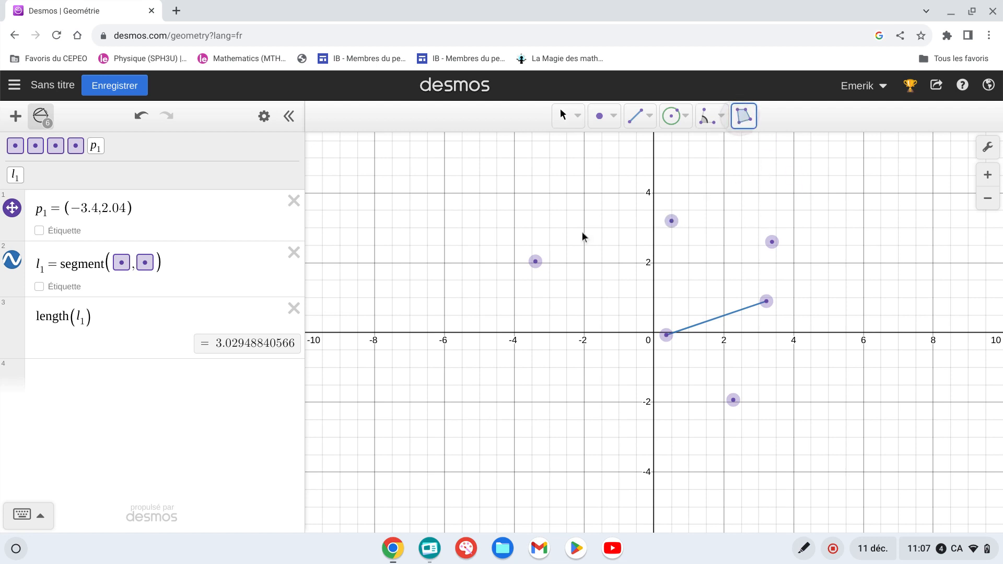
click(457, 439)
click(544, 362)
click(645, 426)
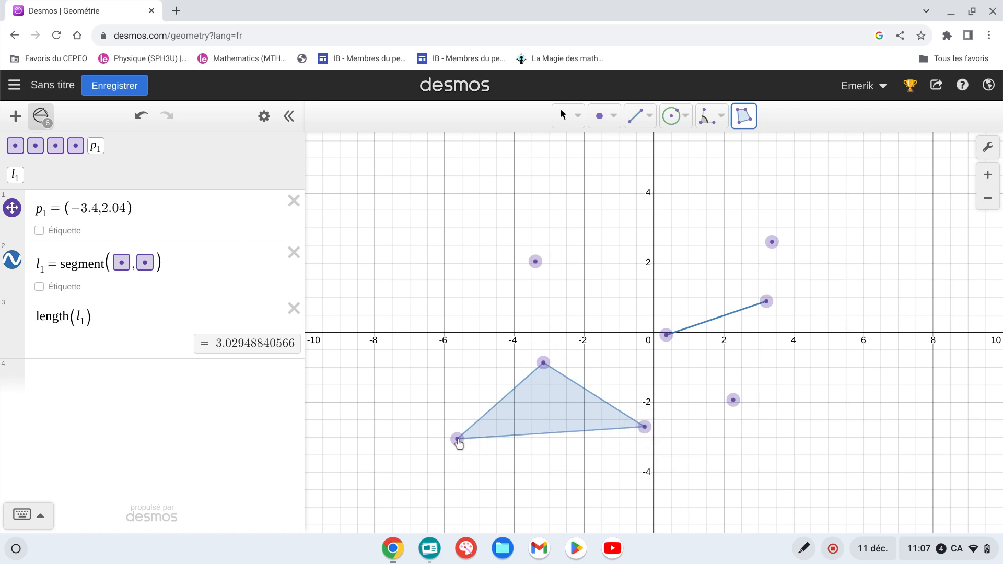
click(458, 440)
drag(676, 464, 541, 430)
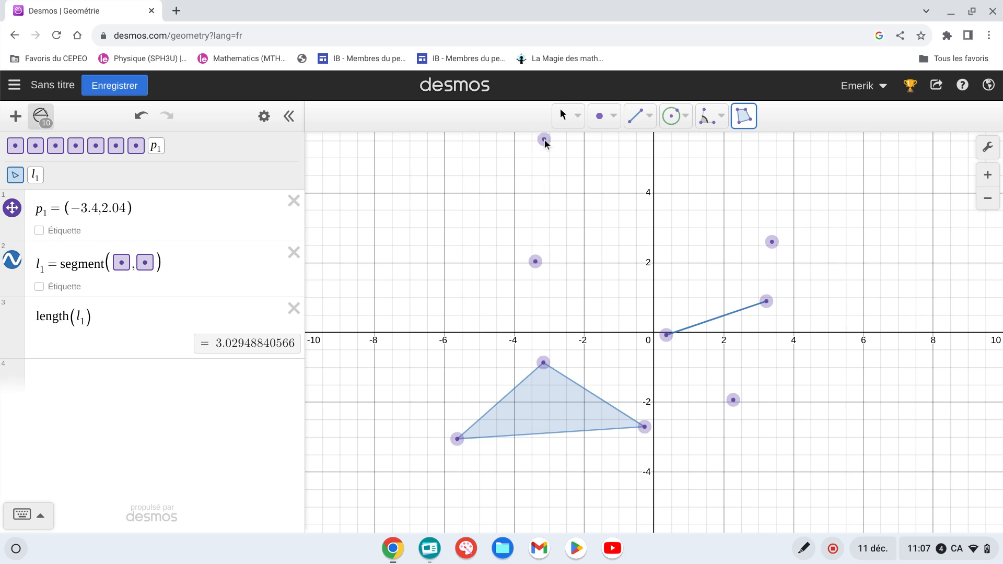
Move the triangle so its top vertex is at about (-4, -0.6) and add the polygon to the expression list.
click(562, 118)
mouse_move(550, 398)
mouse_down()
mouse_move(535, 223)
mouse_move(672, 253)
mouse_move(654, 309)
mouse_move(515, 360)
mouse_move(525, 389)
mouse_up()
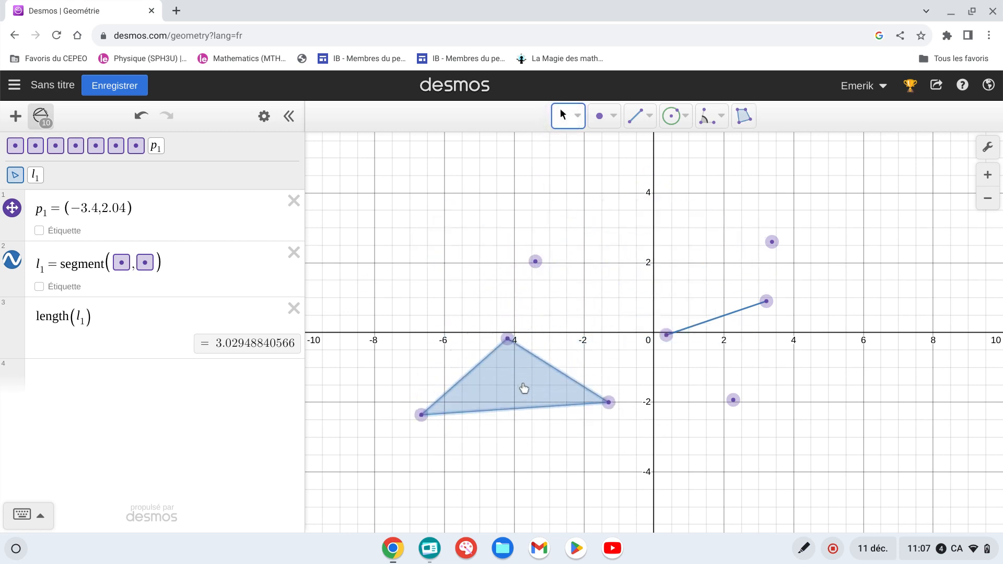
click(15, 176)
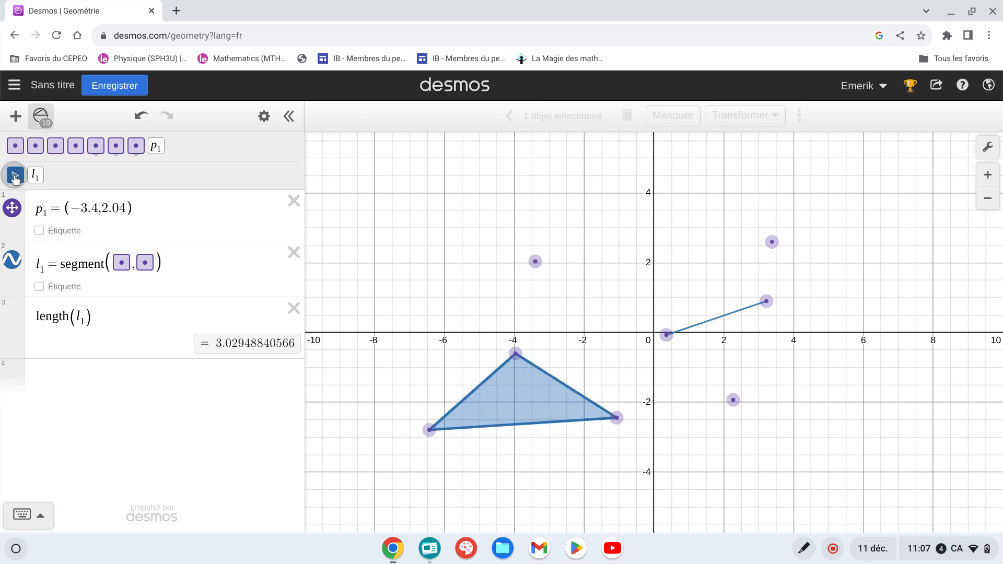
drag(15, 177, 99, 388)
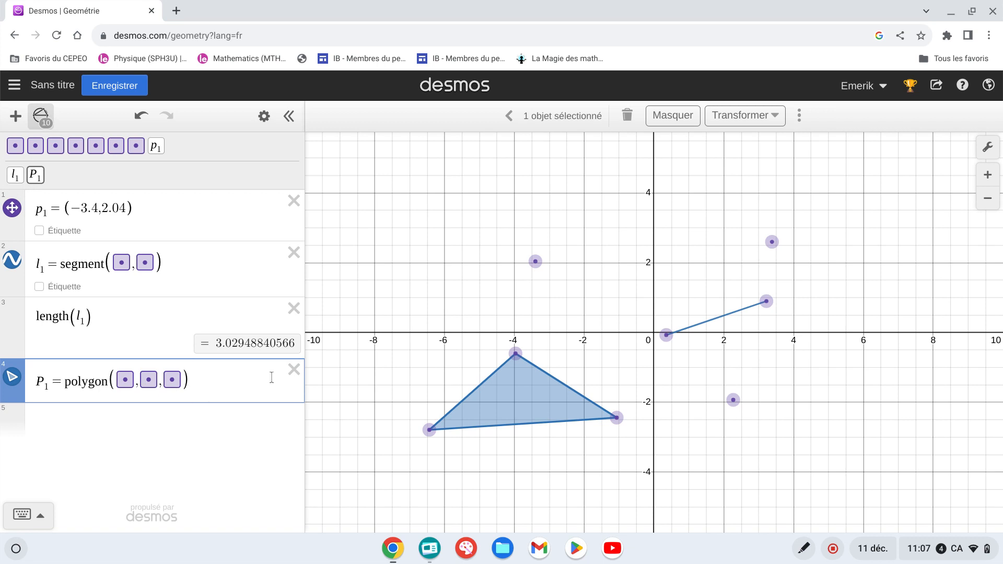
click(510, 116)
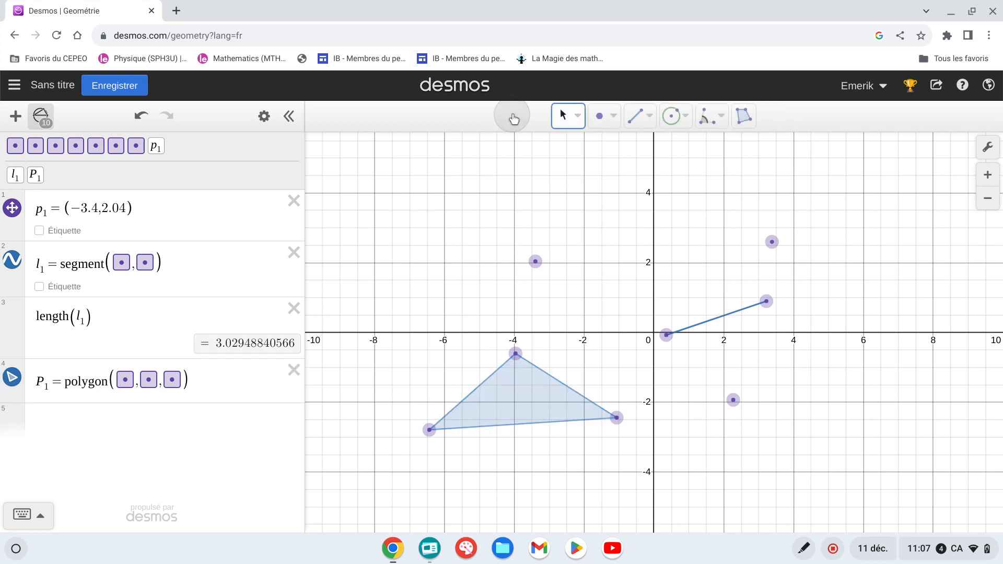
Mark all three interior angles of the triangle and move its lower-left vertex to about (-6, -3.2).
click(709, 116)
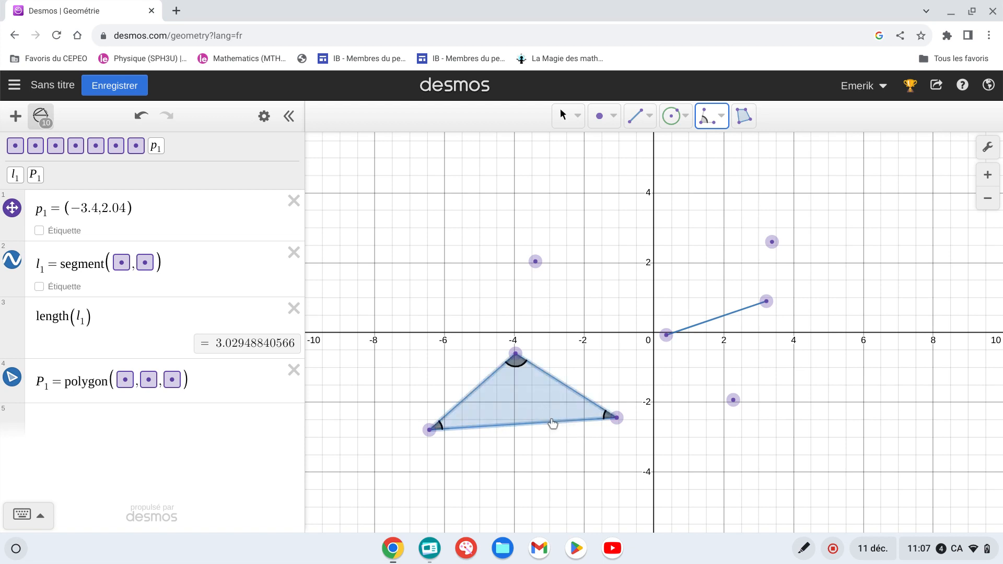
click(531, 402)
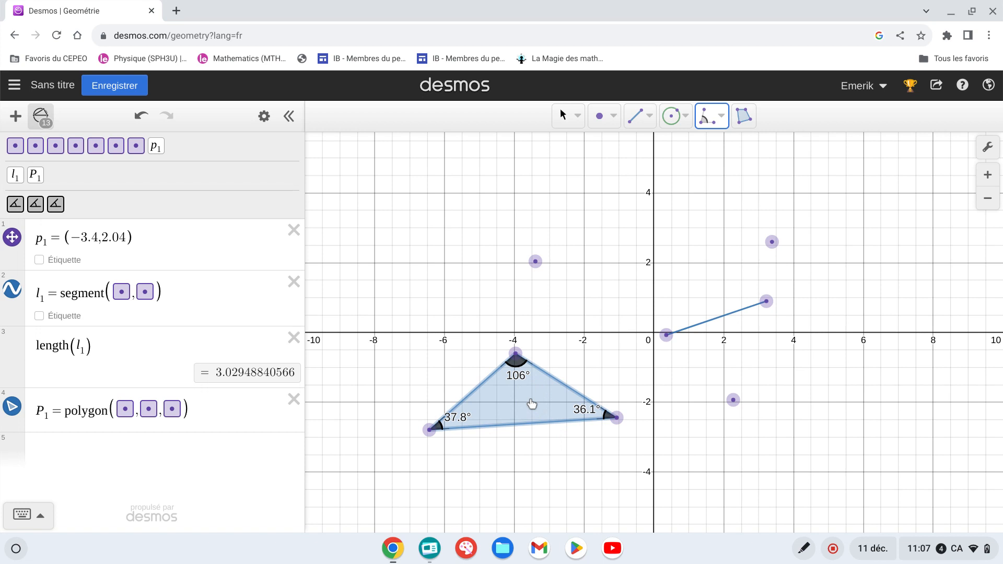
click(561, 116)
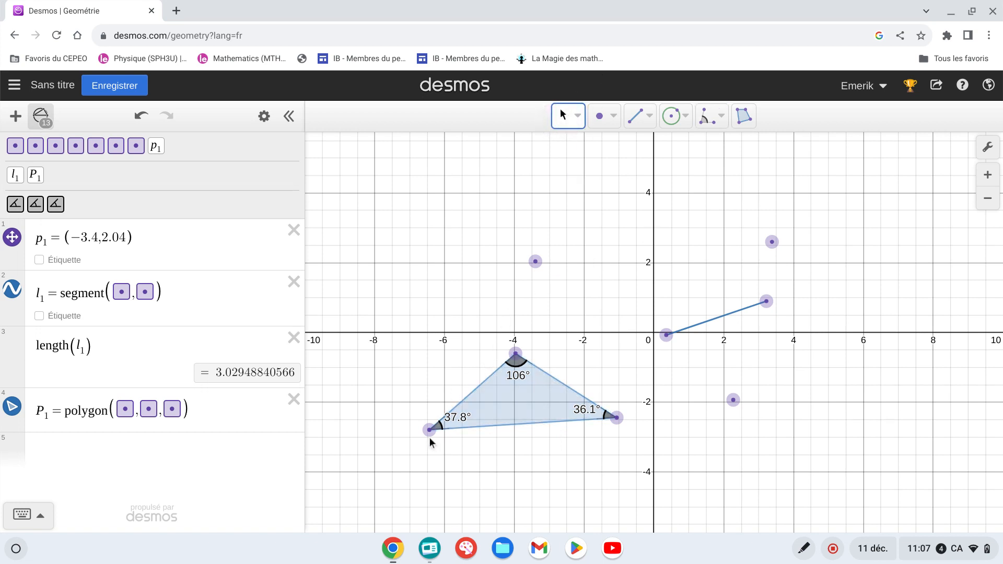
mouse_move(430, 432)
mouse_down()
mouse_move(457, 445)
mouse_move(539, 434)
mouse_move(450, 459)
mouse_move(406, 412)
mouse_move(417, 368)
mouse_move(380, 425)
mouse_move(476, 472)
mouse_move(434, 463)
mouse_move(404, 414)
mouse_move(412, 431)
mouse_move(445, 445)
mouse_up()
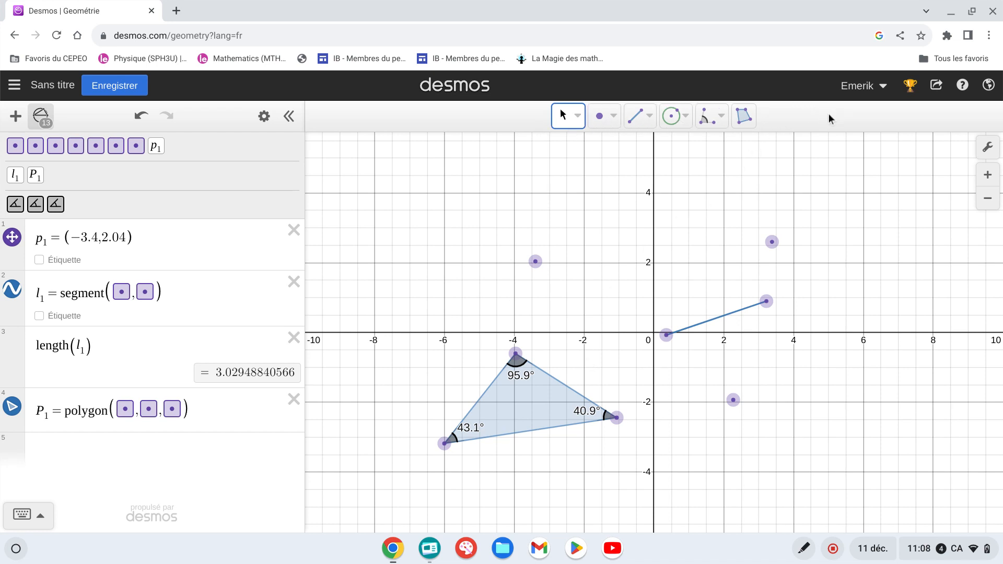
click(614, 118)
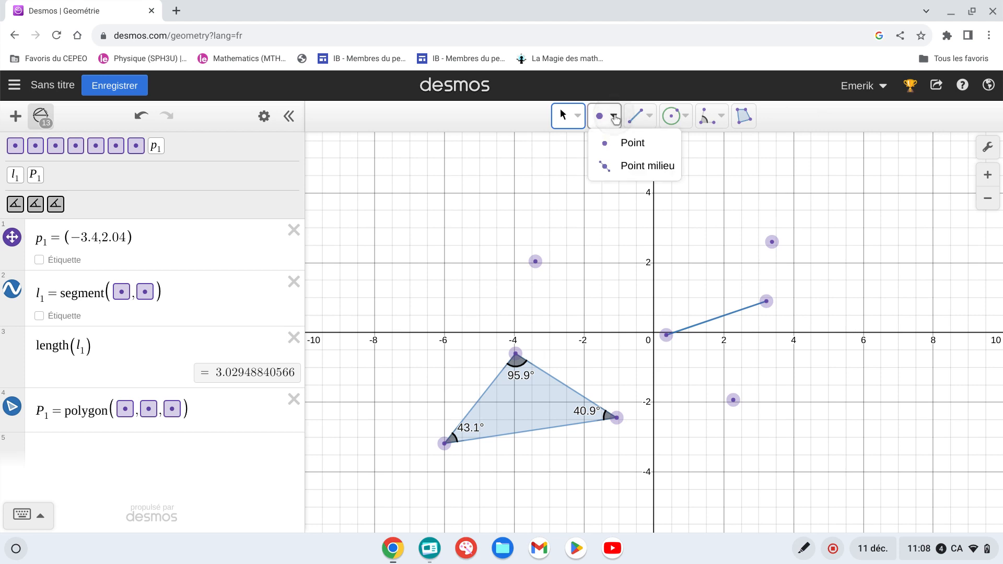
click(650, 119)
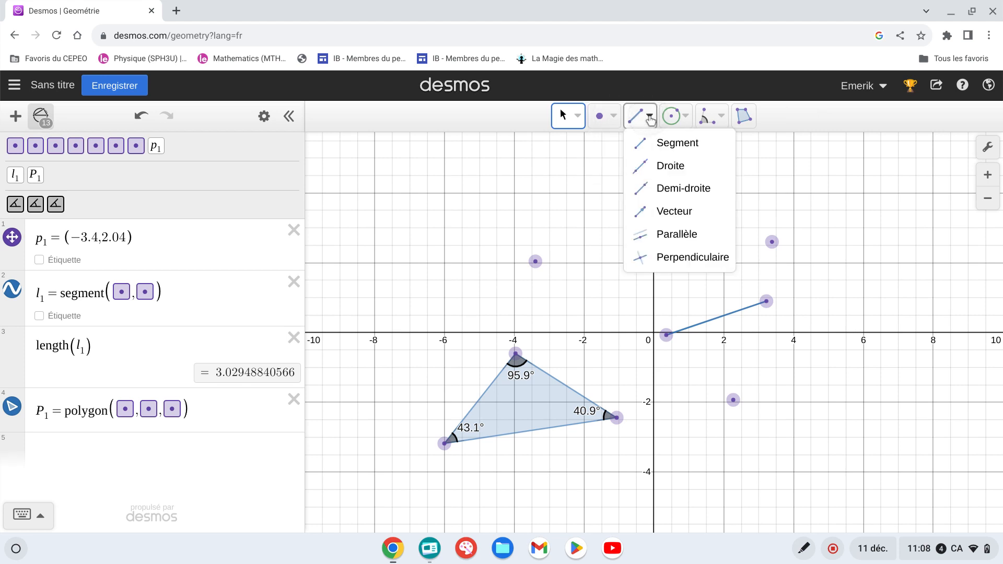
click(685, 117)
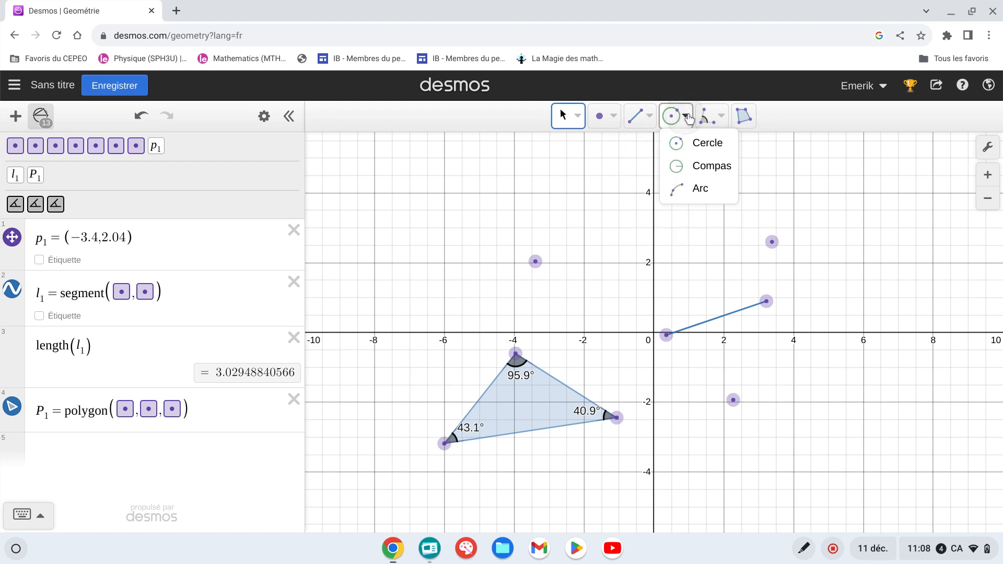
click(721, 119)
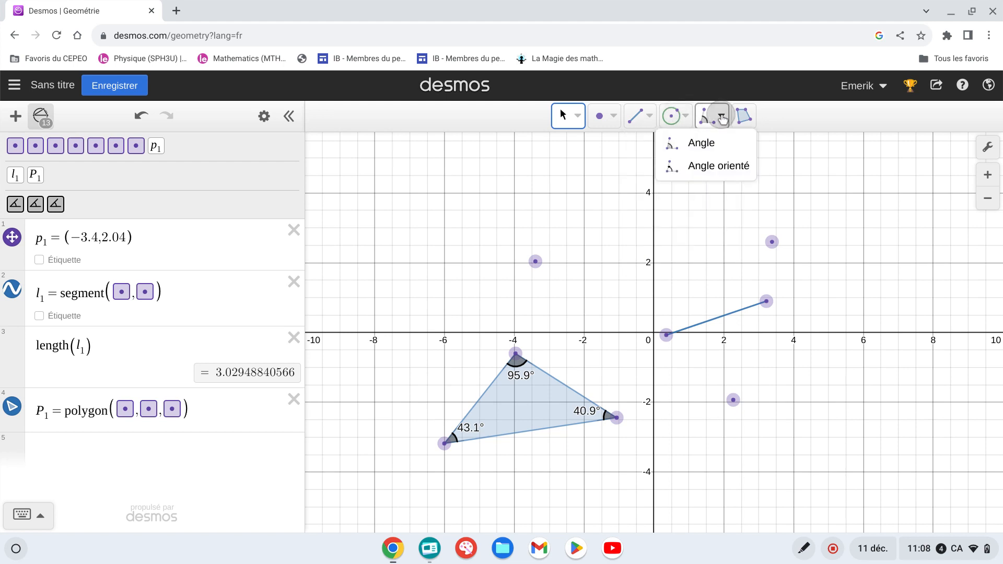
click(775, 116)
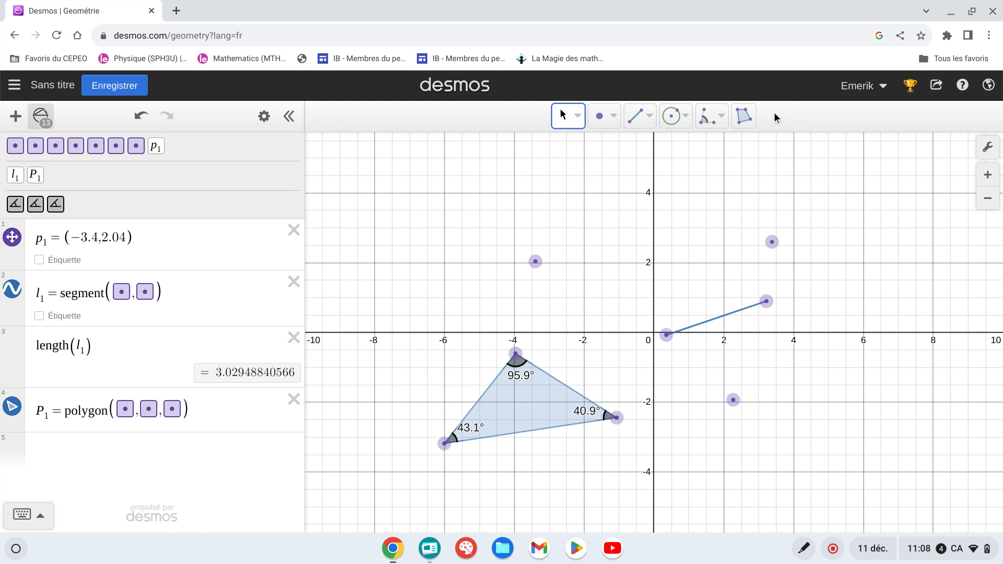